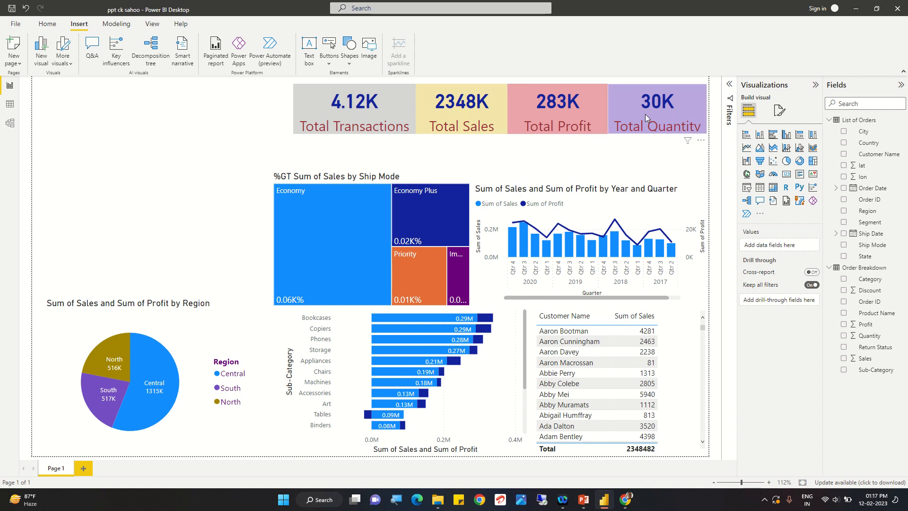
Step: Check which aggregation the Total Transactions card applies to its Order ID field
left_click(395, 101)
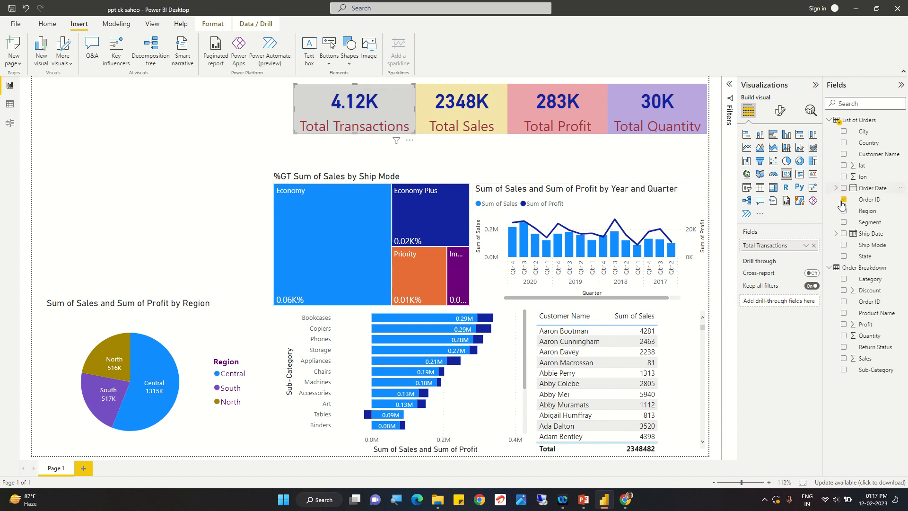
left_click(806, 246)
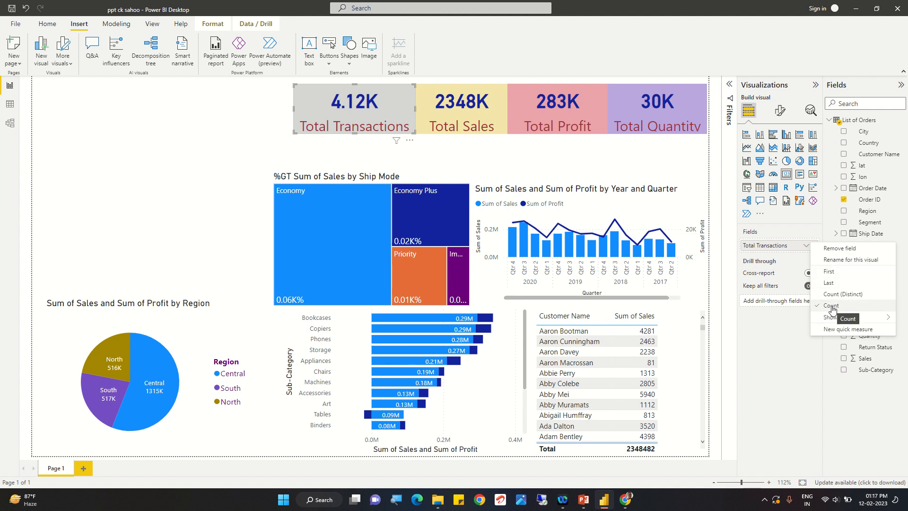
left_click(249, 165)
left_click(205, 106)
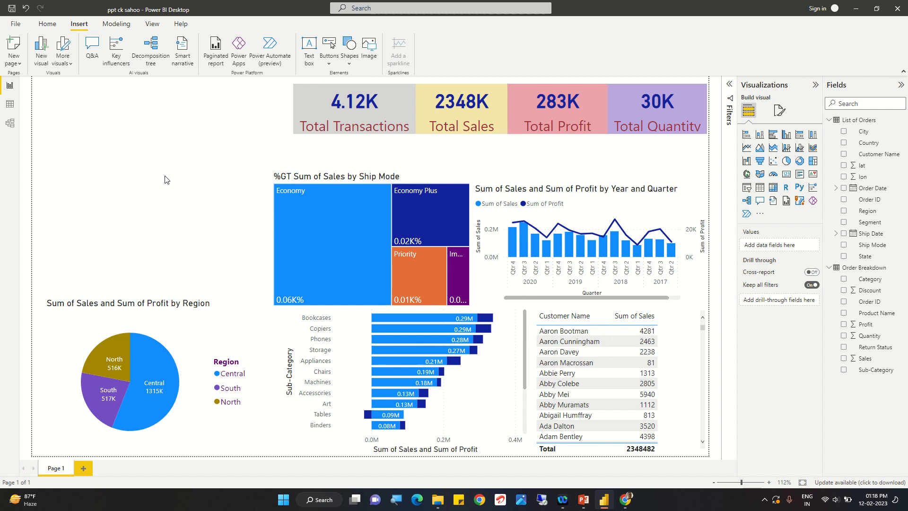
Step: Insert a text box at the upper-left of the report page, reduce its height, and enter "ABC RETAIL"
left_click(309, 47)
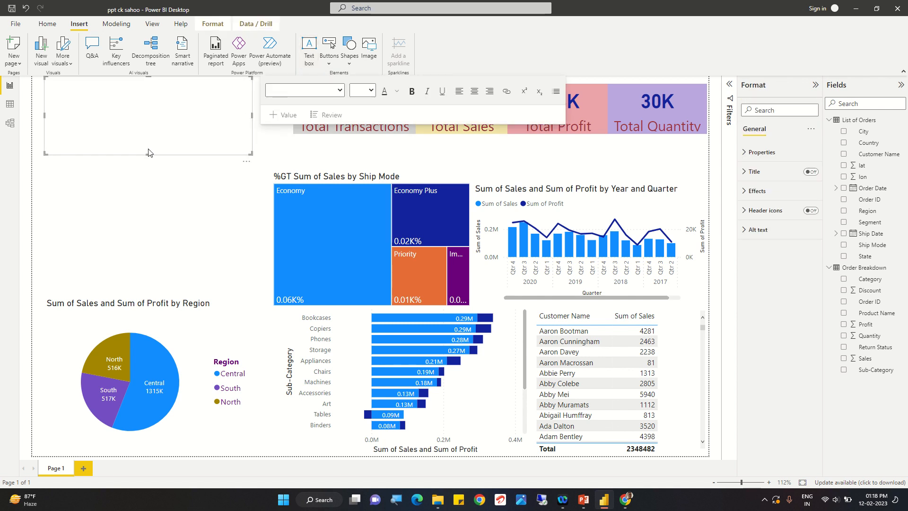
left_click_drag(148, 152, 151, 135)
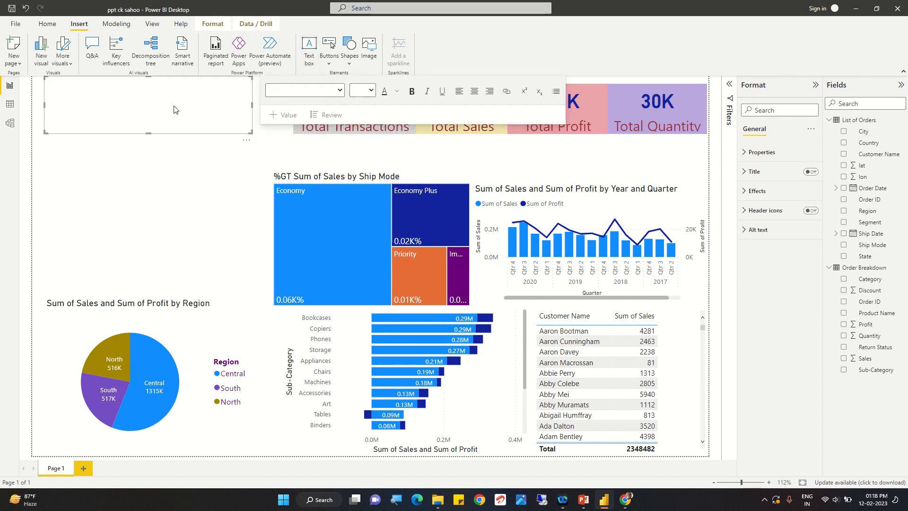
left_click(226, 104)
key("BackSpace")
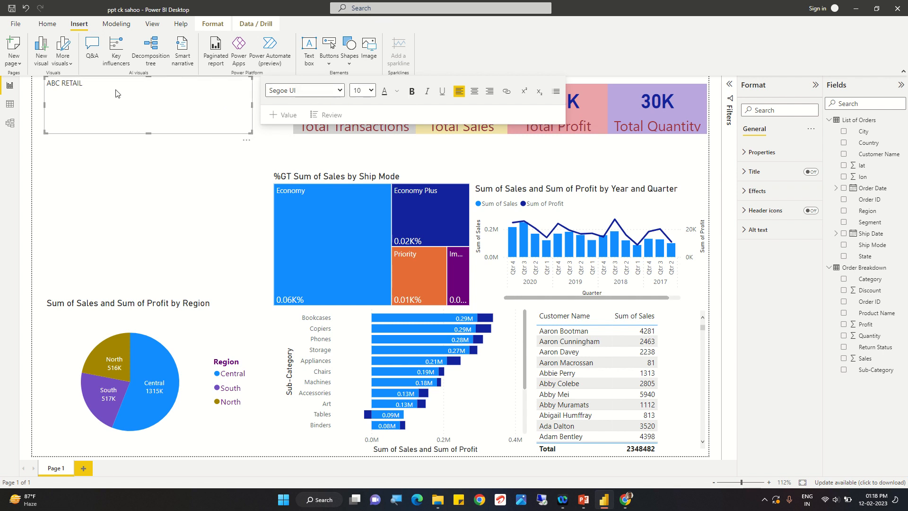
Step: Format the ABC RETAIL text at size 36 and bold
left_click_drag(102, 83, 40, 83)
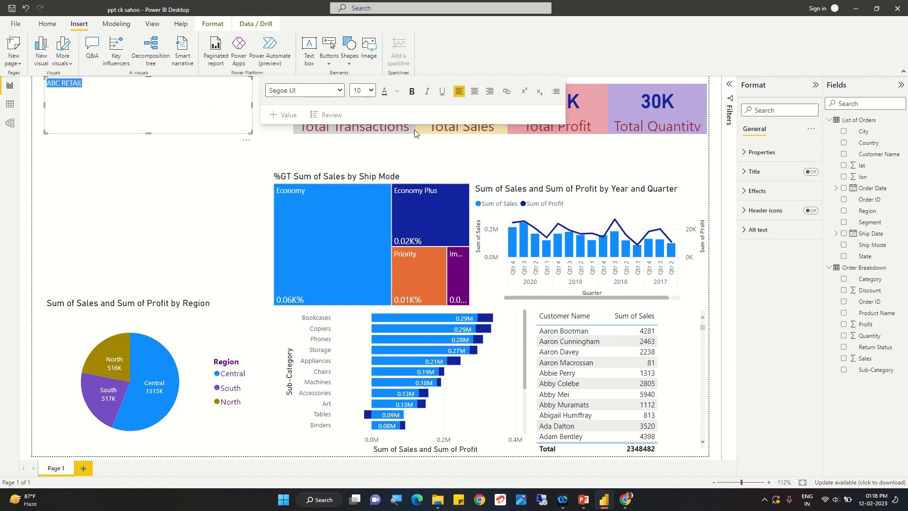
left_click(372, 90)
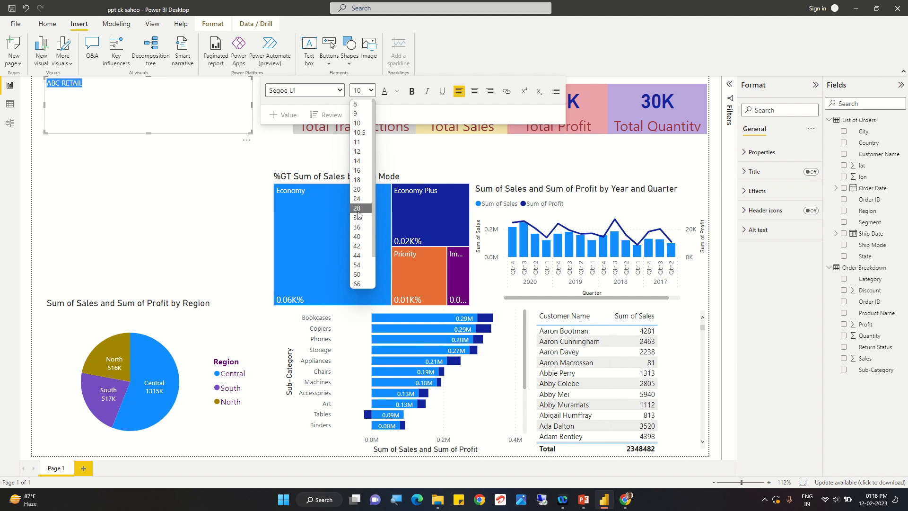
left_click(360, 227)
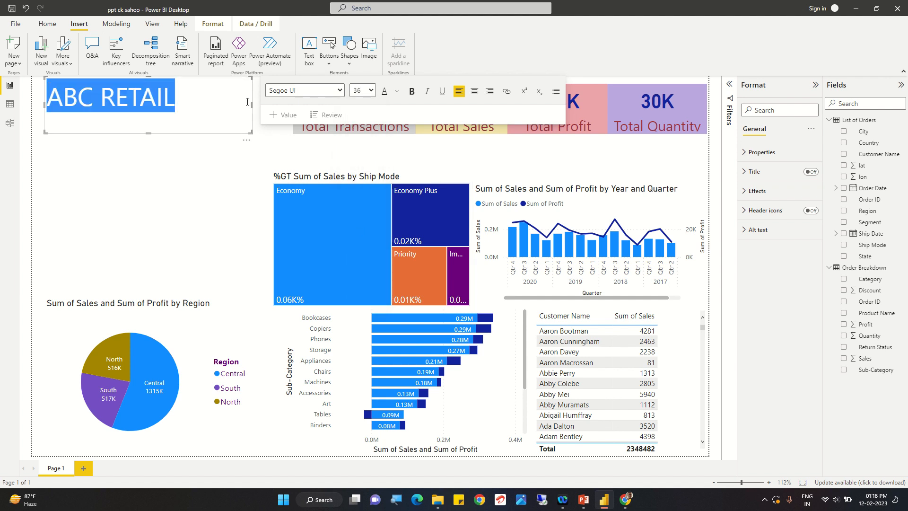
left_click(411, 94)
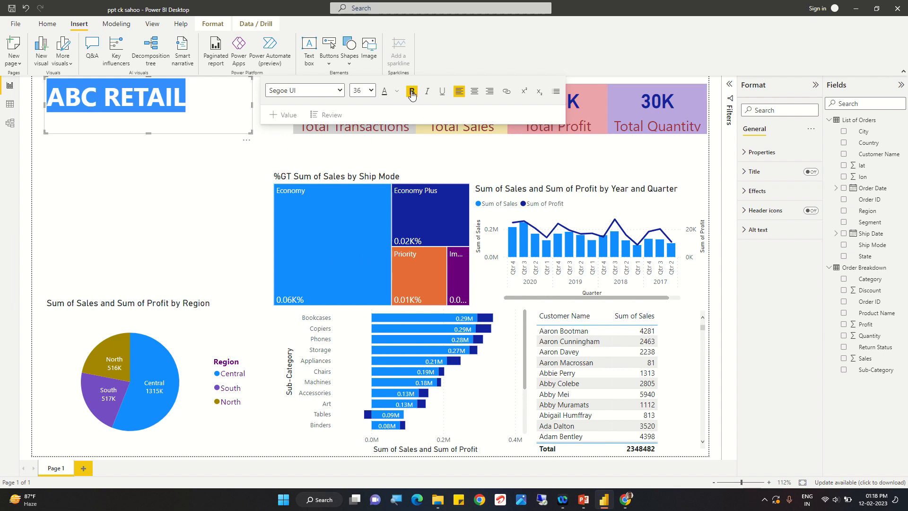
Step: Shrink the ABC RETAIL text box around its text to about 287 wide and 93 high
left_click_drag(252, 106, 198, 107)
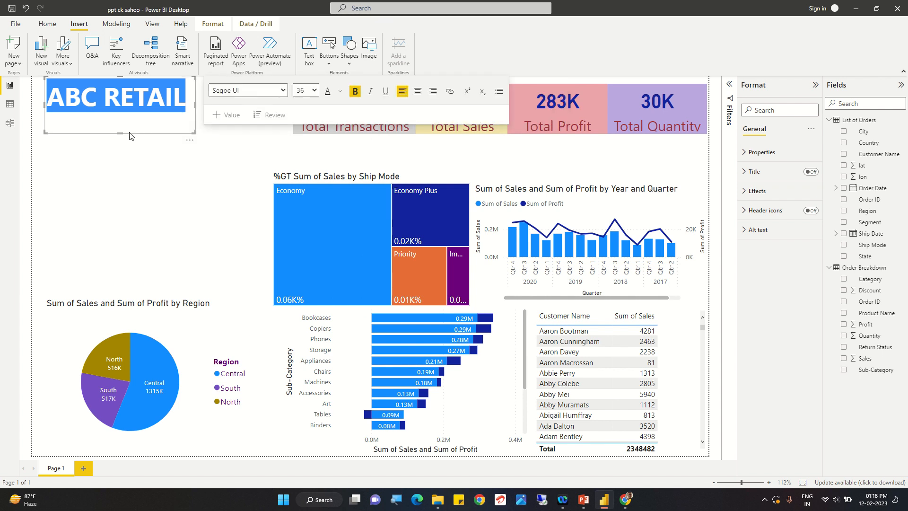
left_click_drag(121, 131, 122, 125)
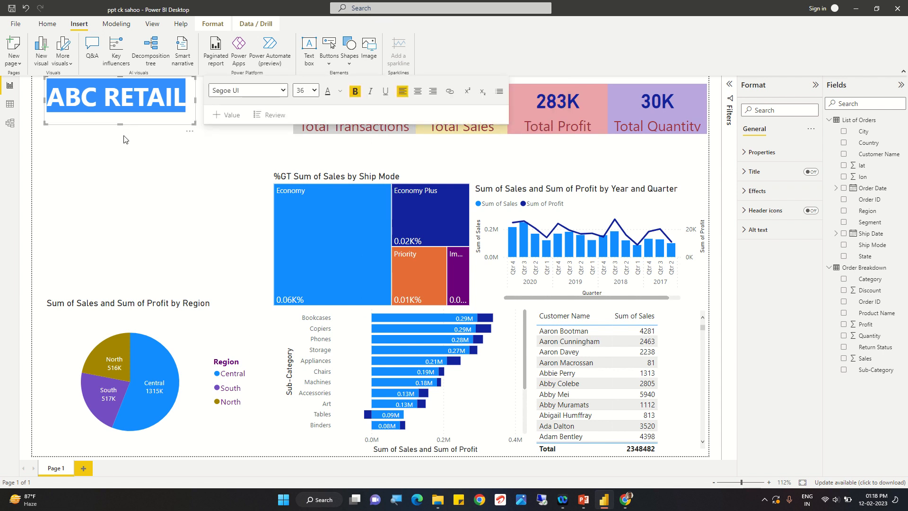
left_click(140, 102)
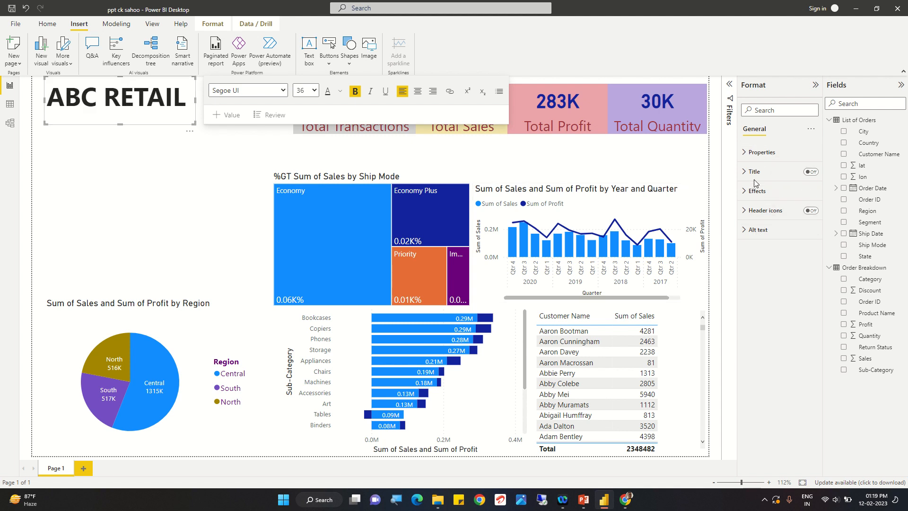
Step: Turn on the title option for the ABC RETAIL text box
left_click(759, 152)
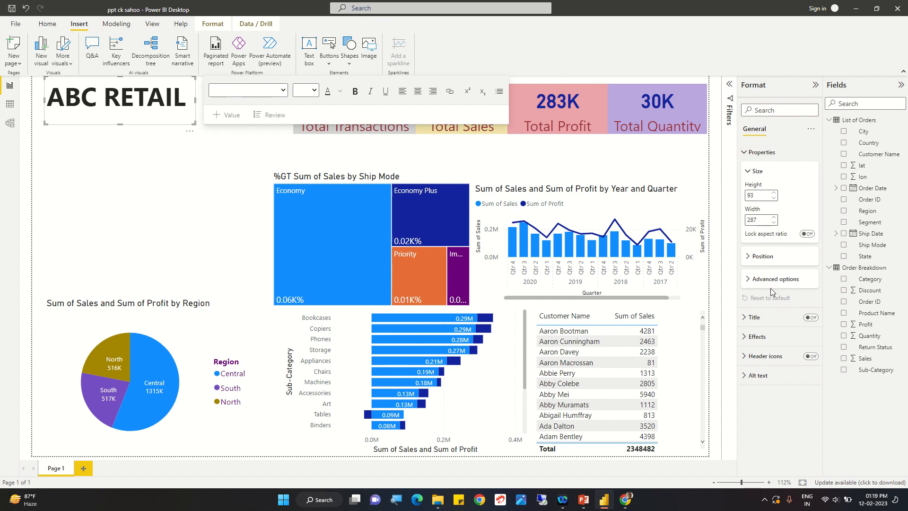
left_click(742, 318)
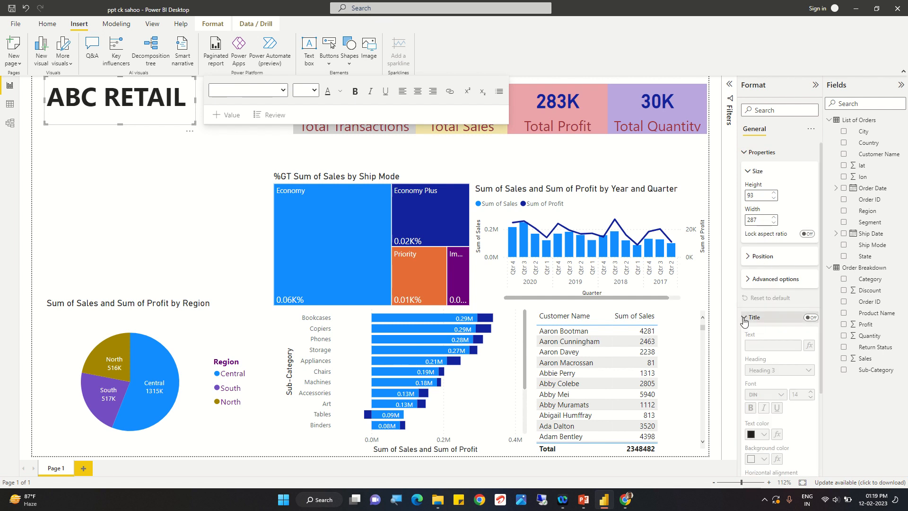
left_click(812, 319)
scroll(791, 291, "down", 3)
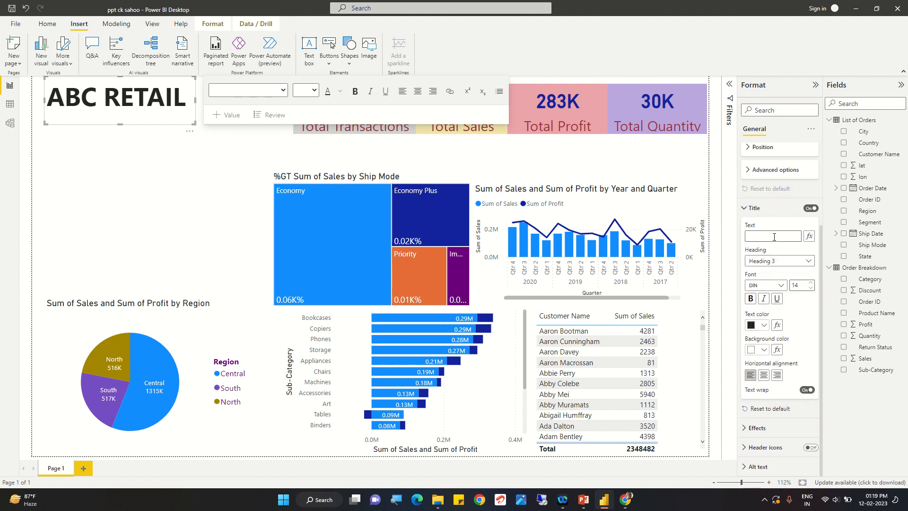
Step: Set the ABC RETAIL text box's background effect color to light blue
left_click(747, 433)
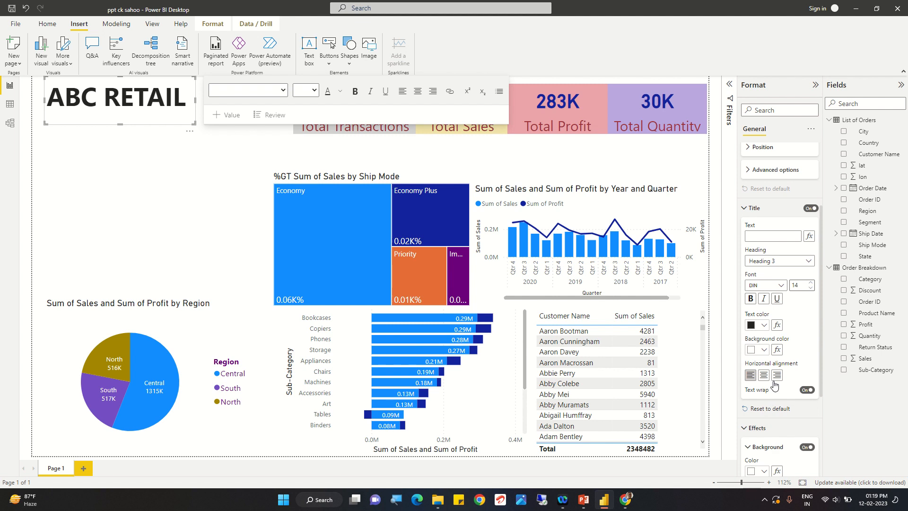
scroll(789, 381, "down", 3)
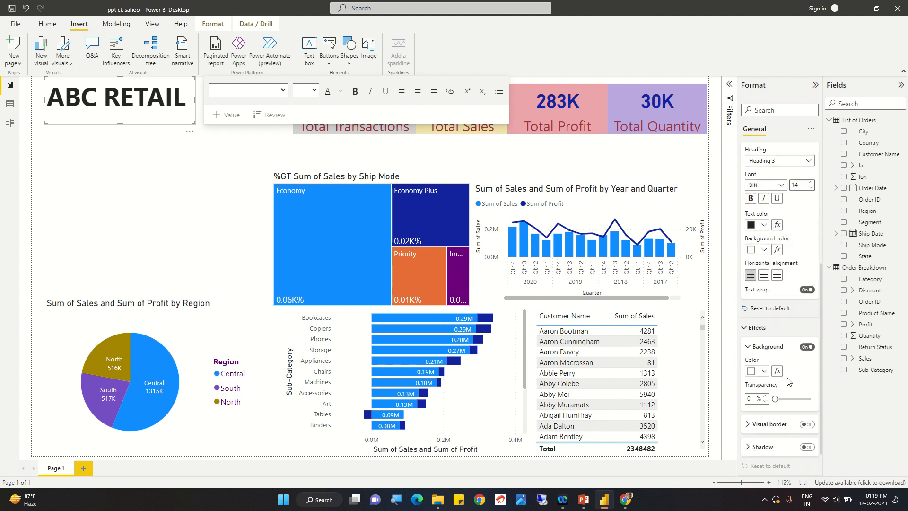
left_click(764, 371)
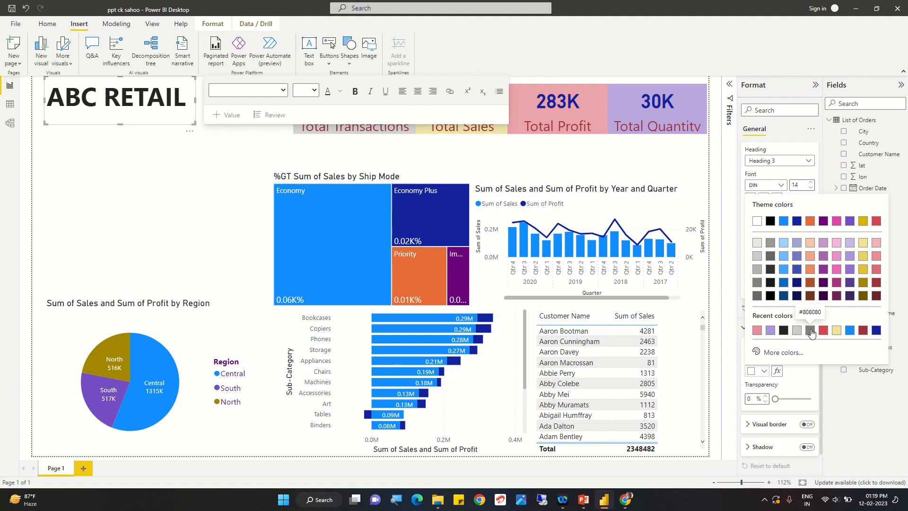
left_click(811, 330)
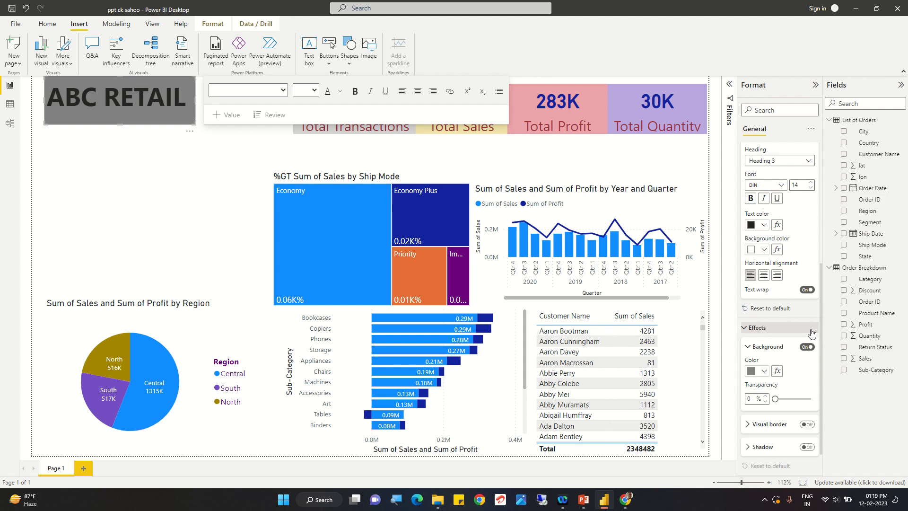
left_click(765, 372)
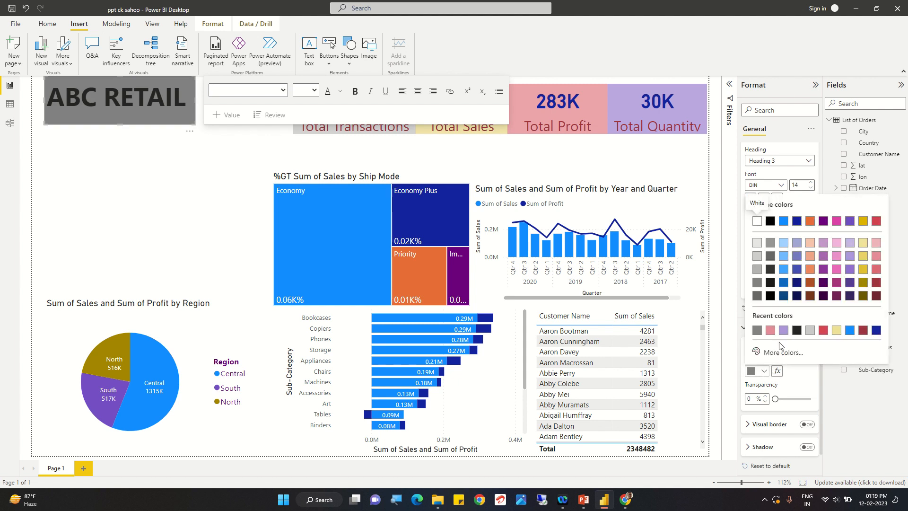
left_click(787, 243)
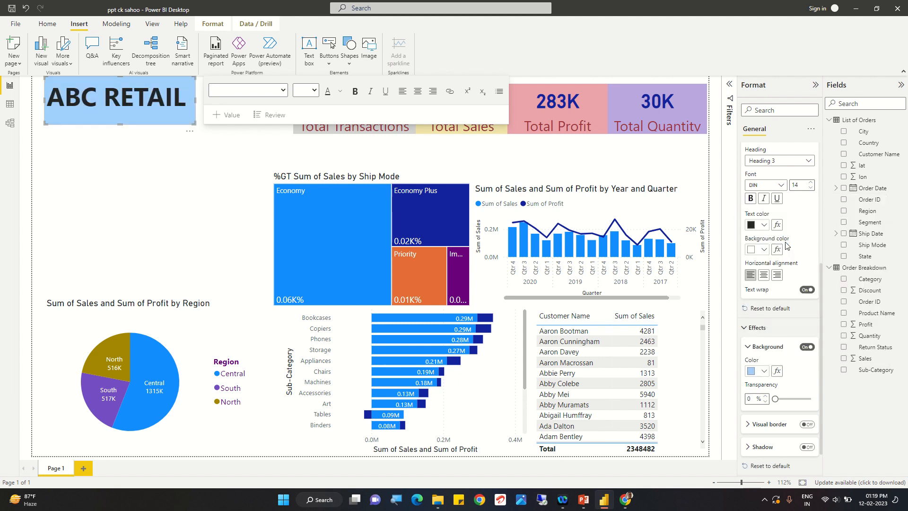
left_click(170, 154)
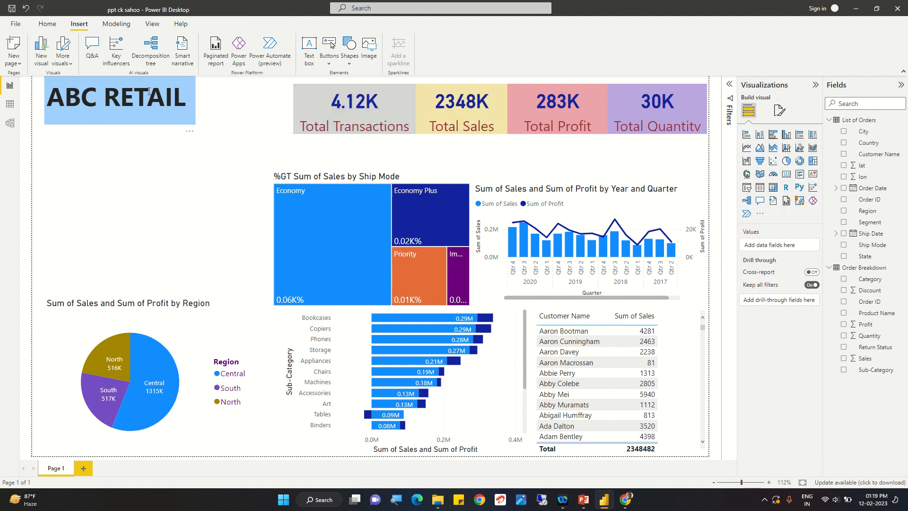
Step: Move the ABC RETAIL text box so it sits directly beside the Total Transactions card, aligned with the card row
left_click(157, 103)
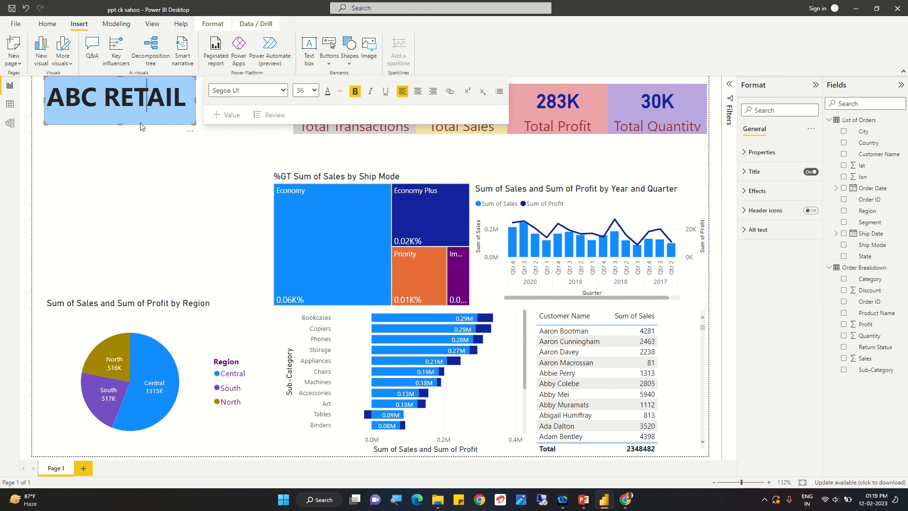
left_click(114, 125)
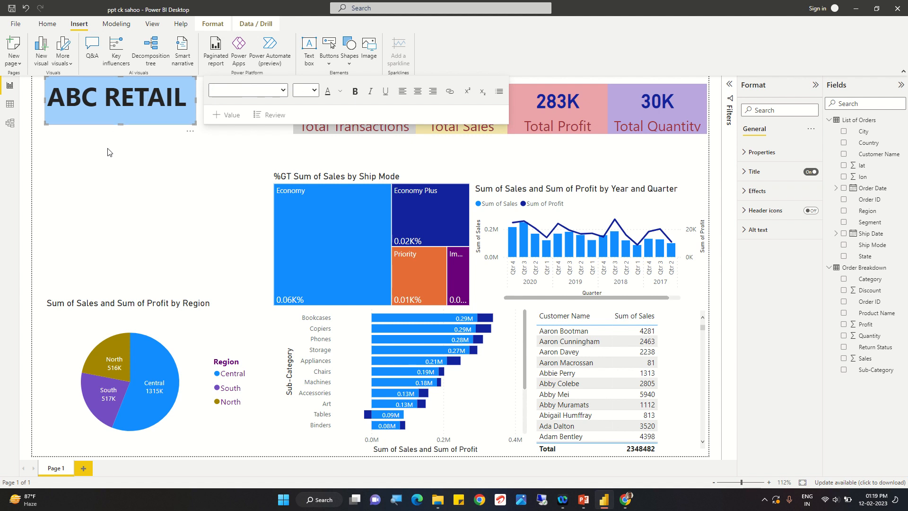
key("Right")
key("Right")
key("Right")
key("Right")
key("Right")
key("Right")
key("Right")
key("Right")
key("Right")
key("Right")
key("Right")
key("Right")
key("Right")
key("Right")
key("Right")
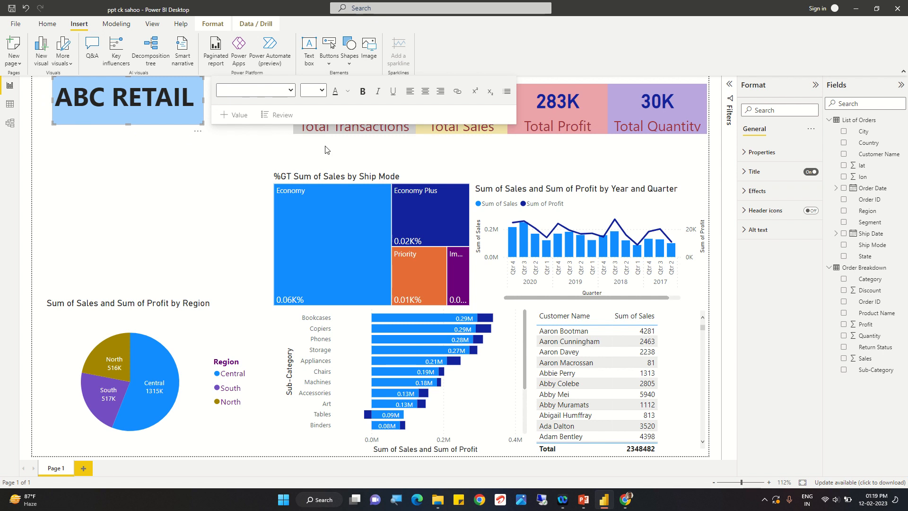
left_click_drag(105, 114, 207, 138)
left_click(210, 172)
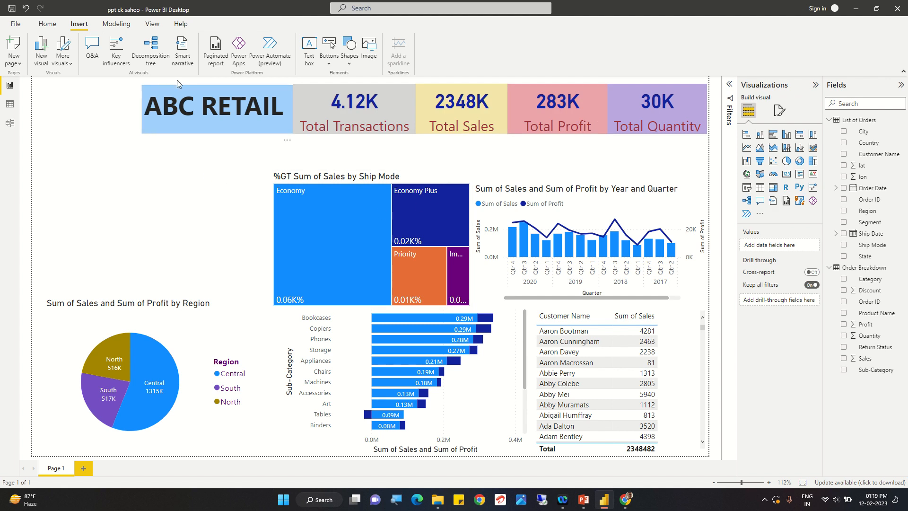
Step: Insert the ABC-2021-LOGO.svg picture from the Desktop folder into the report page
left_click(373, 46)
scroll(183, 174, "down", 1)
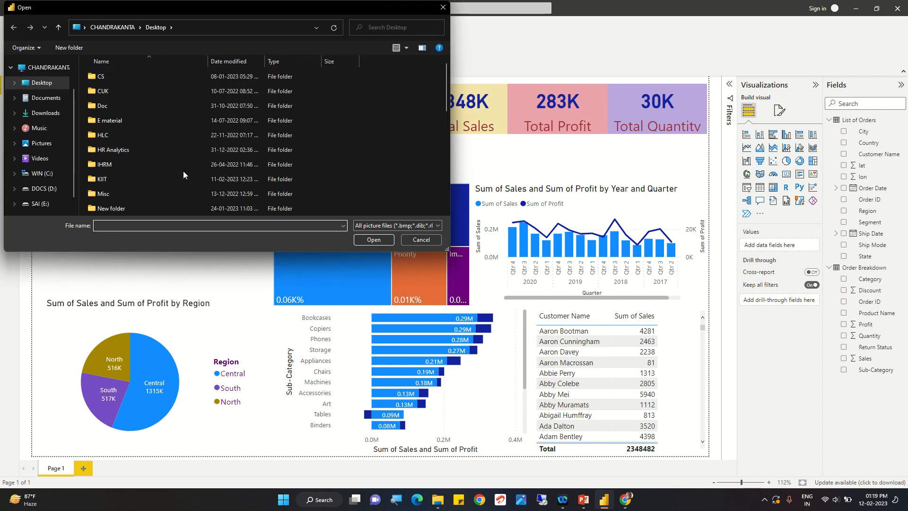
scroll(184, 172, "down", 6)
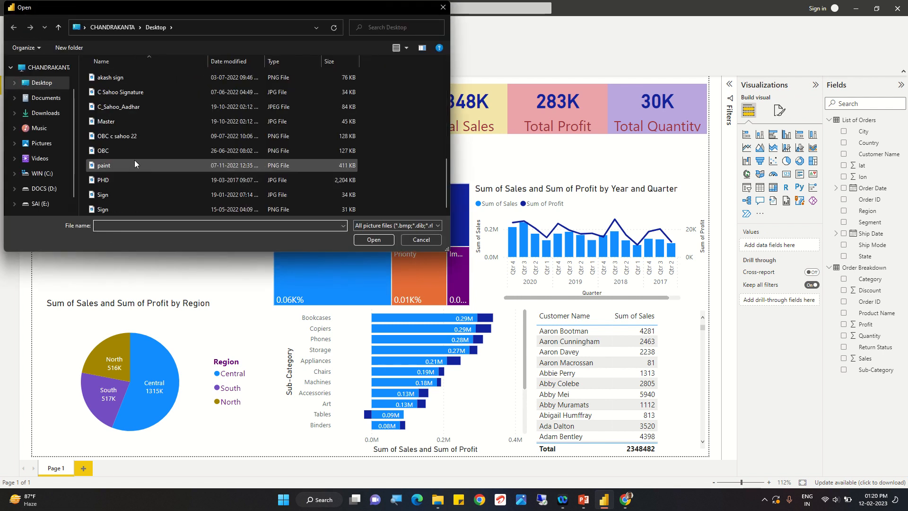
scroll(134, 160, "up", 1)
left_click(123, 105)
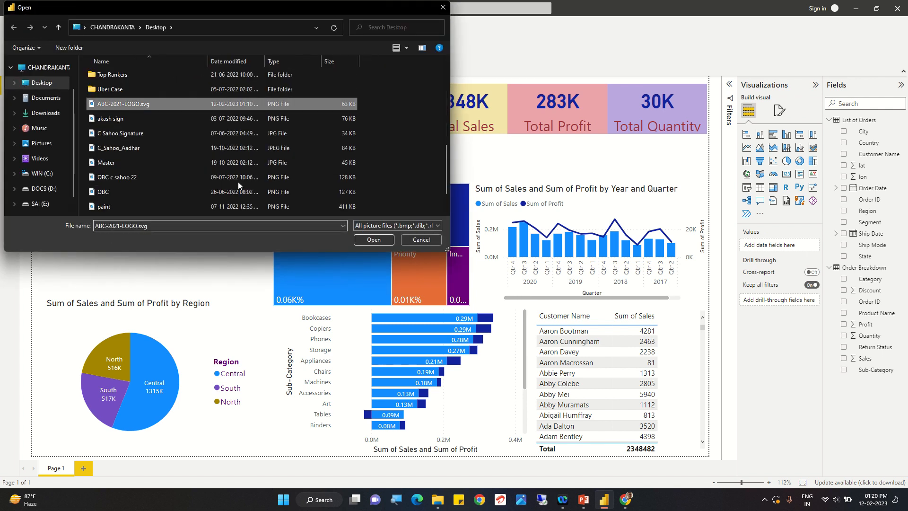
left_click(374, 226)
left_click(326, 263)
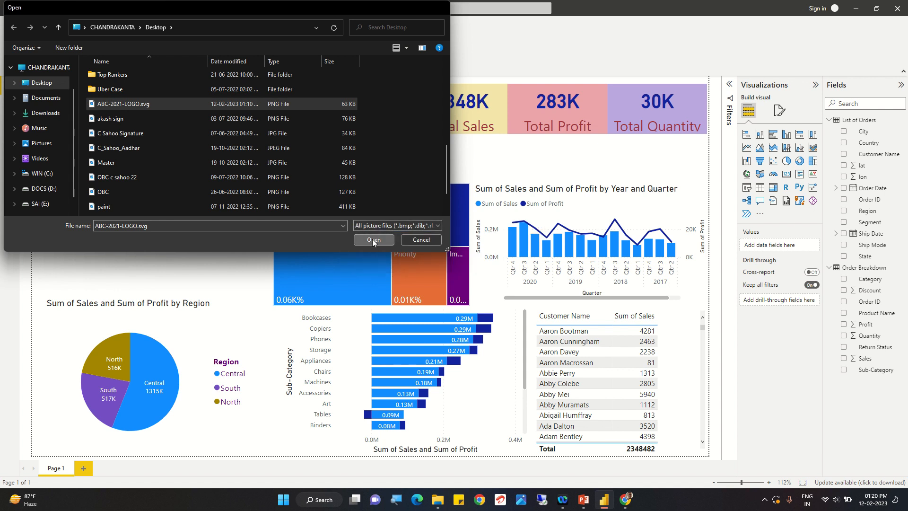
left_click(373, 239)
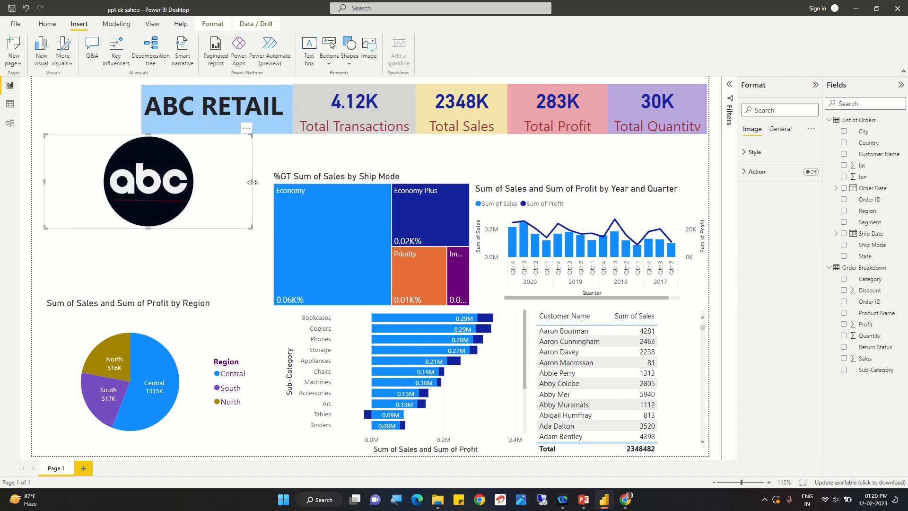
Step: Narrow the abc logo image to end at the ABC RETAIL box's near edge and reduce its height
left_click_drag(252, 182, 142, 201)
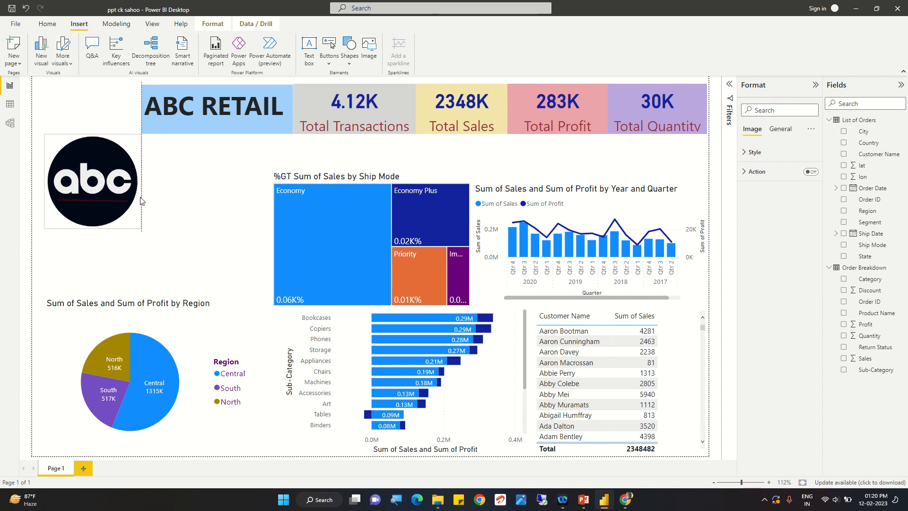
left_click_drag(90, 228, 101, 198)
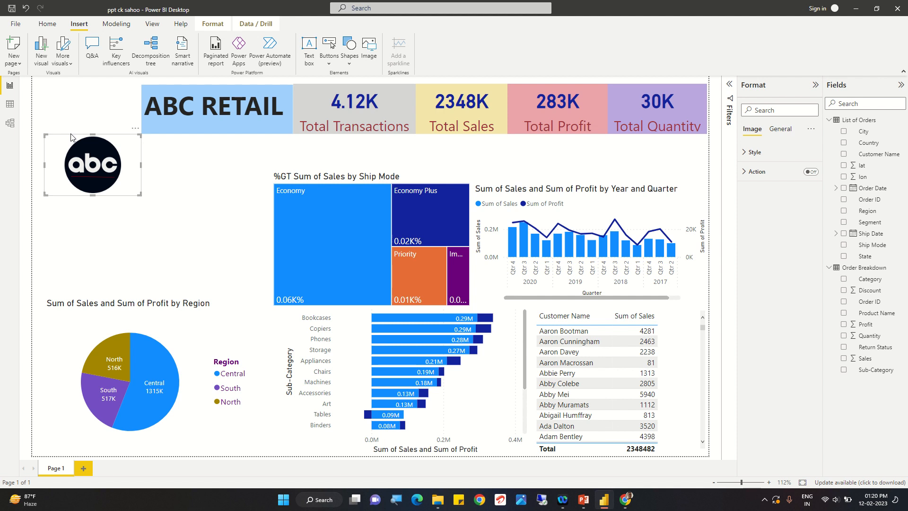
left_click(58, 116)
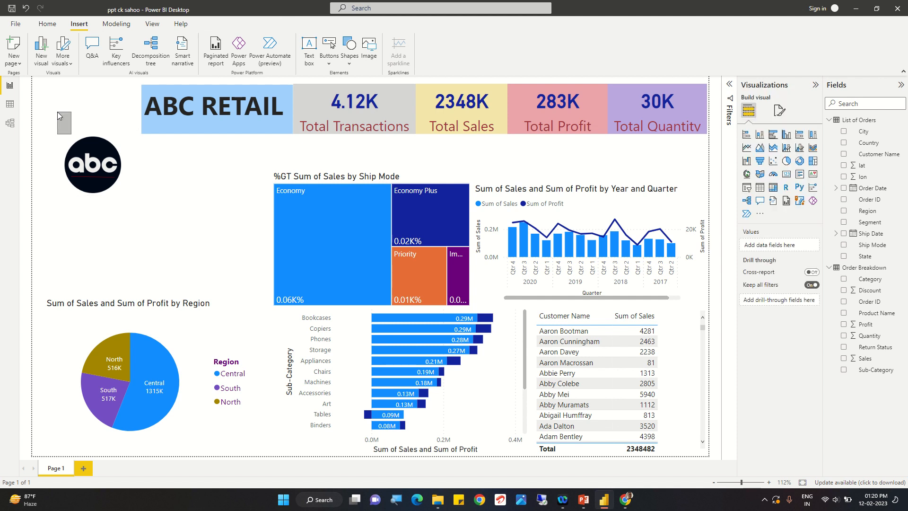
Step: Move the abc logo image up into the header row, directly beside the ABC RETAIL text box
left_click(93, 143)
left_click_drag(94, 150, 92, 100)
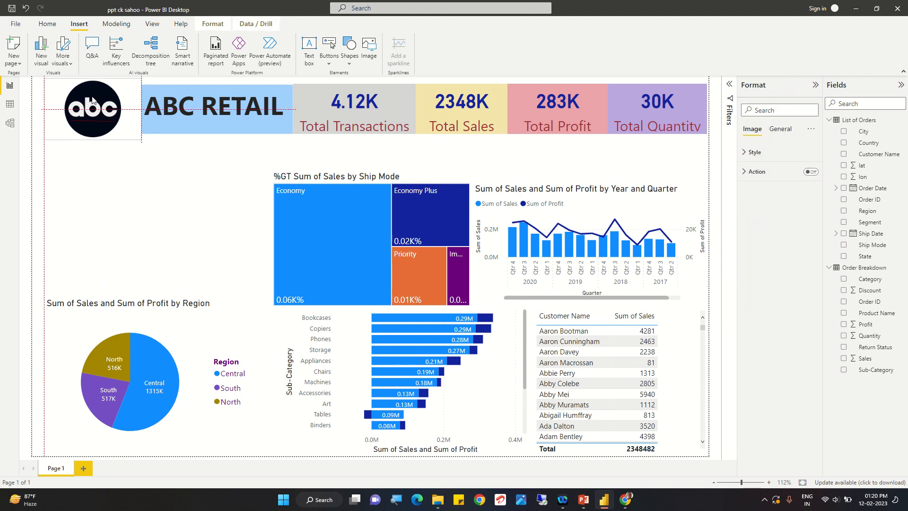
left_click(109, 196)
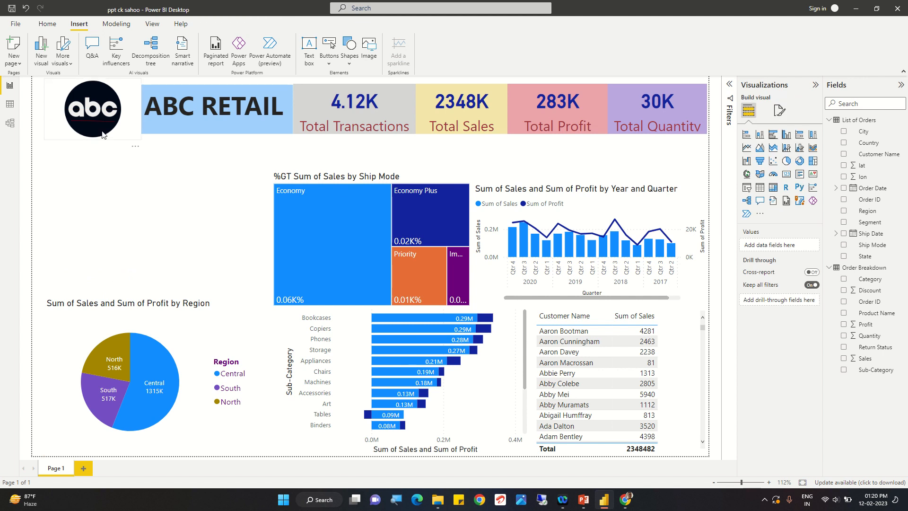
Step: Widen the ABC RETAIL text box toward the logo so its edge sits close to the abc circle
left_click(144, 114)
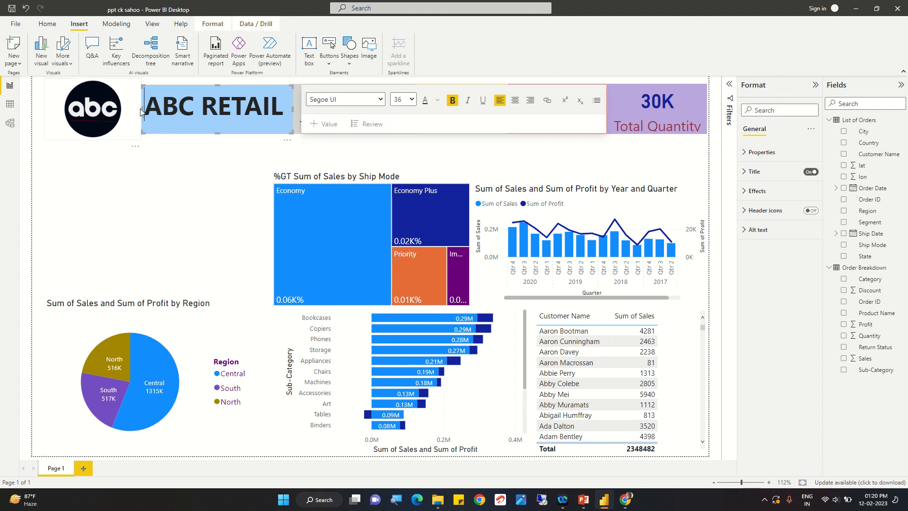
left_click_drag(144, 115, 124, 111)
left_click(161, 115)
left_click(170, 174)
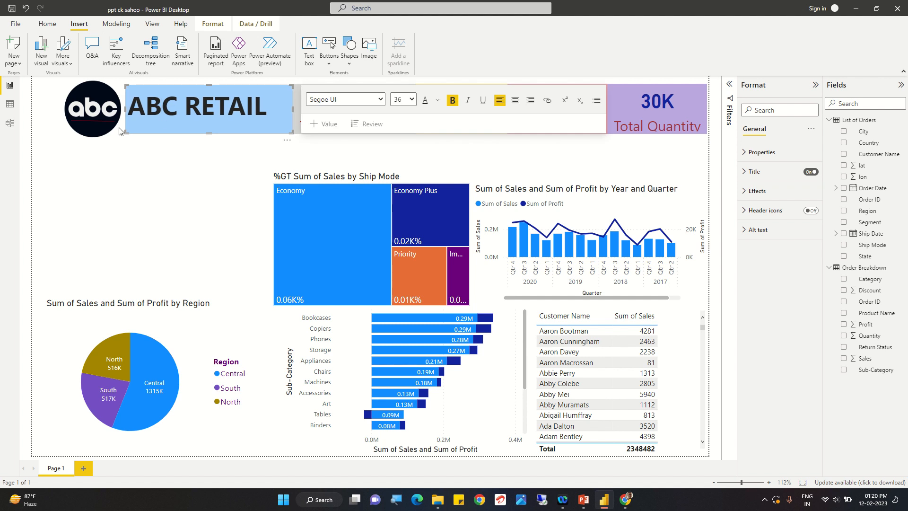
Step: Nudge the abc logo image away from the ABC RETAIL box until its frame reaches the report page's edge
left_click(95, 106)
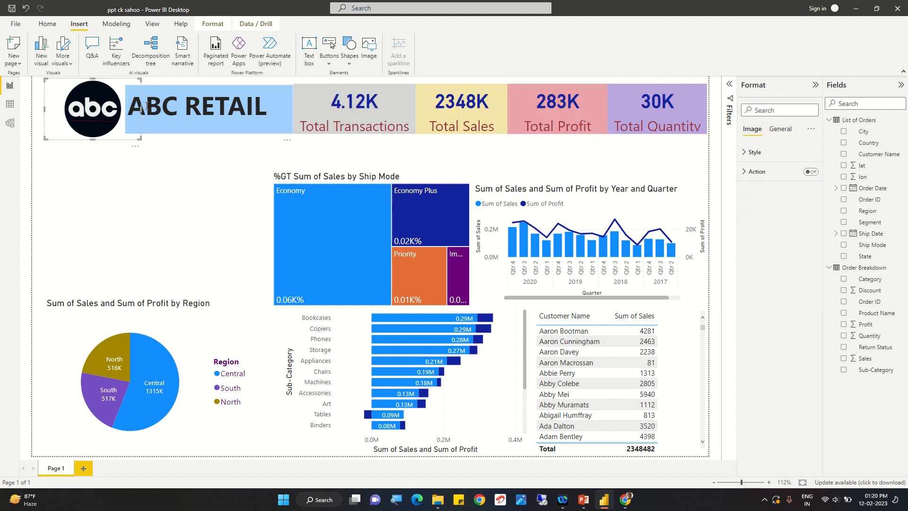
key("Left")
key("Left")
key("Left")
key("Left")
key("Left")
key("Left")
key("Left")
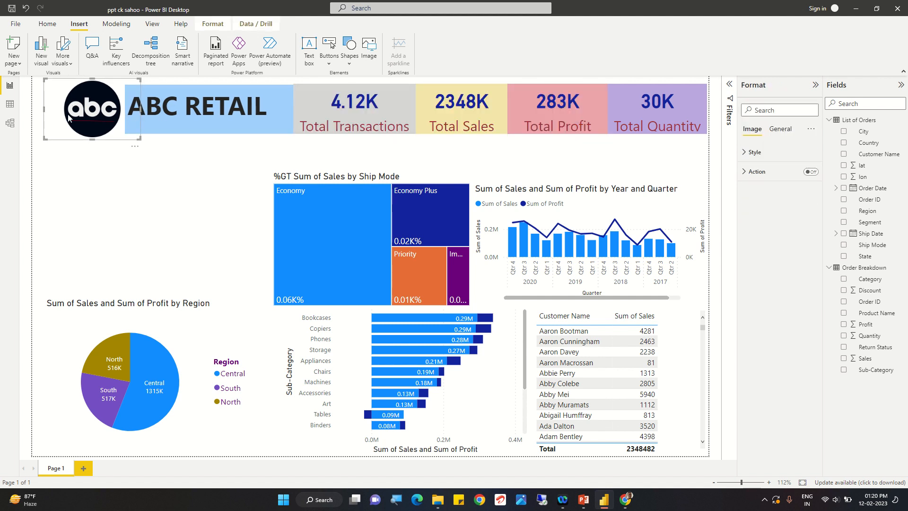
key("Left")
key("Left")
key("Left")
key("Left")
key("Left")
key("Left")
key("Left")
key("Left")
key("Left")
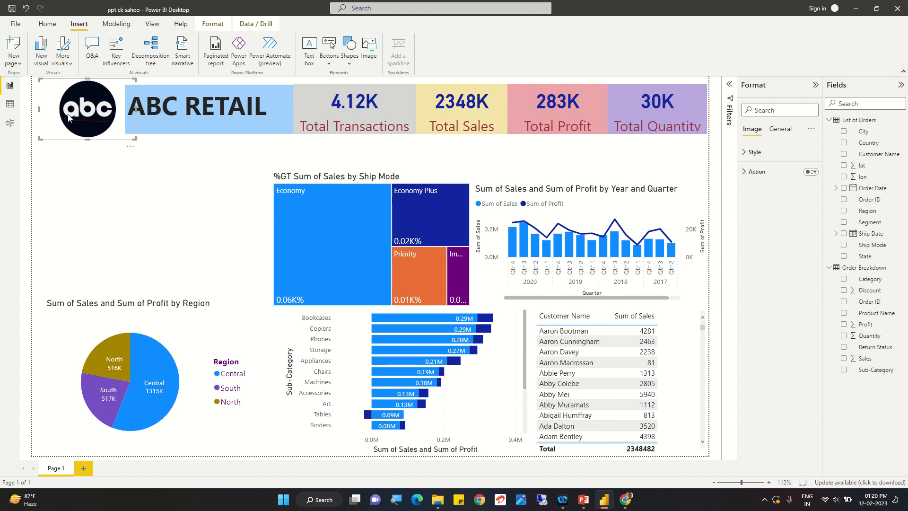
key("Left")
key("Left")
key("Left")
key("Left")
key("Left")
key("Left")
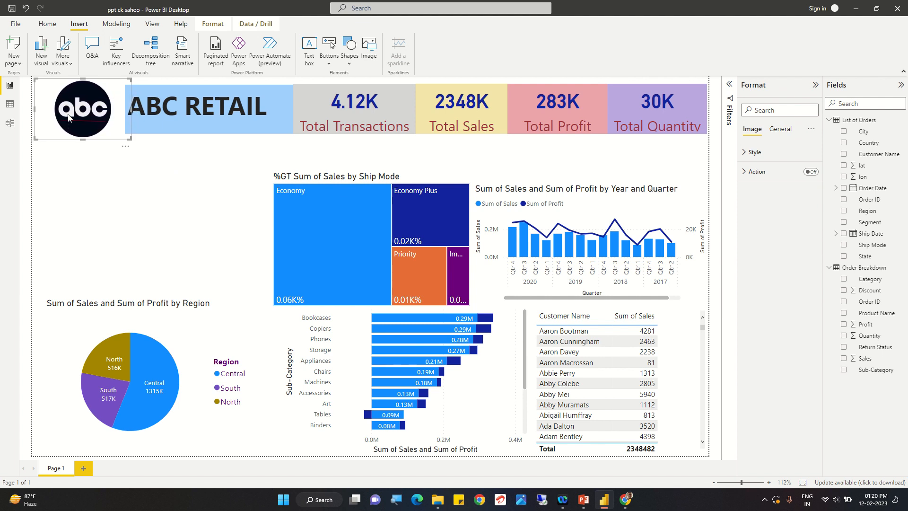
left_click(29, 161)
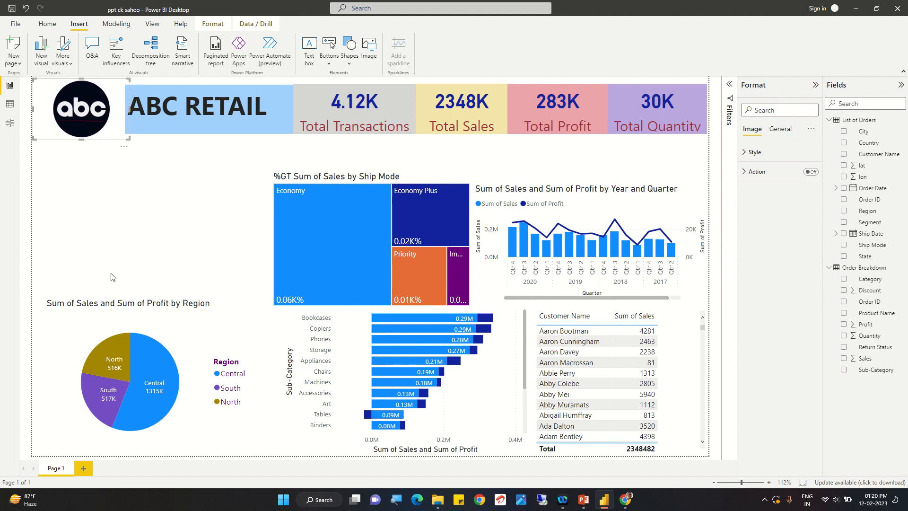
Step: Switch to the PowerPoint presentation showing the Power BI Dashboard title slide
left_click(583, 500)
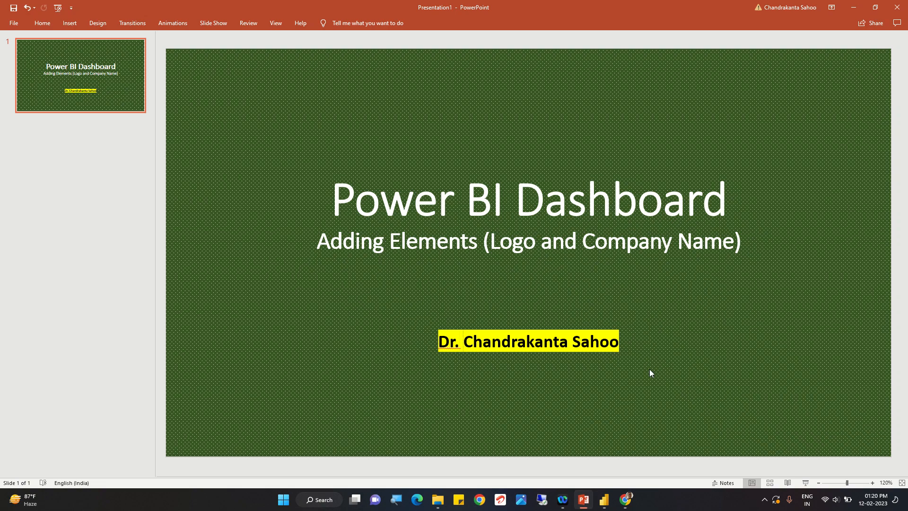